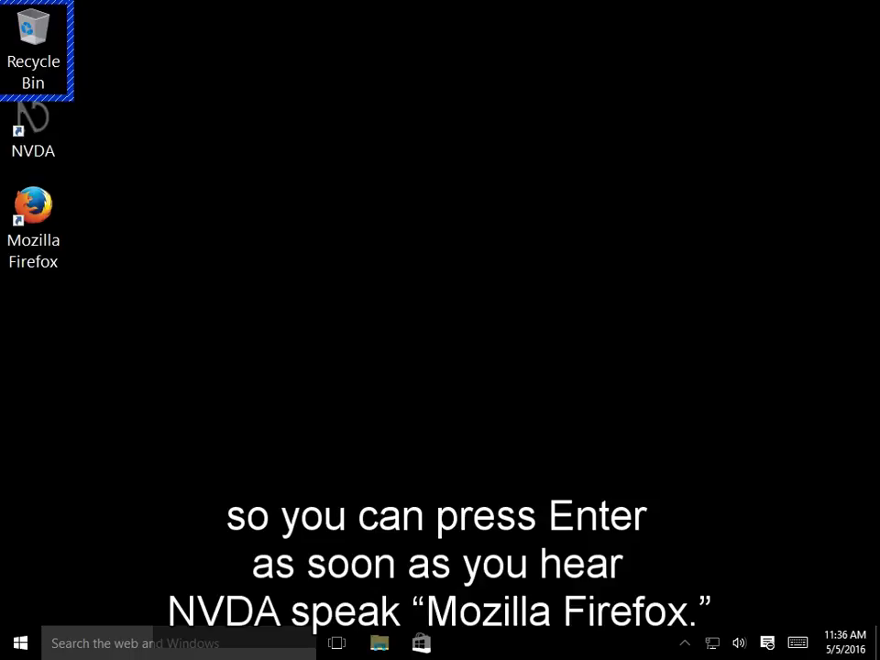
- Find Mozilla Firefox by searching Windows for "fi", launch it, and accept it as the default browser
key(super)
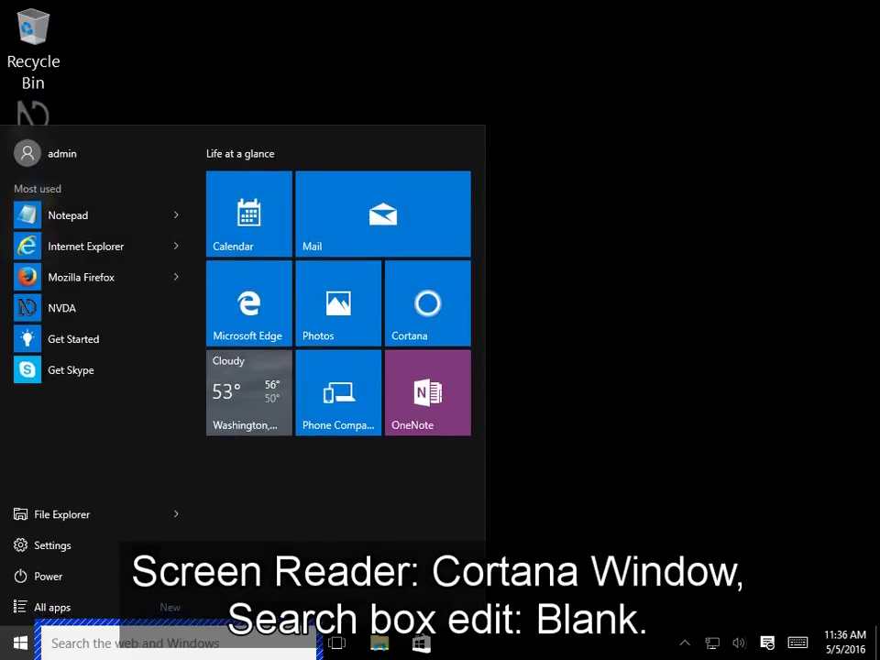
text(fi)
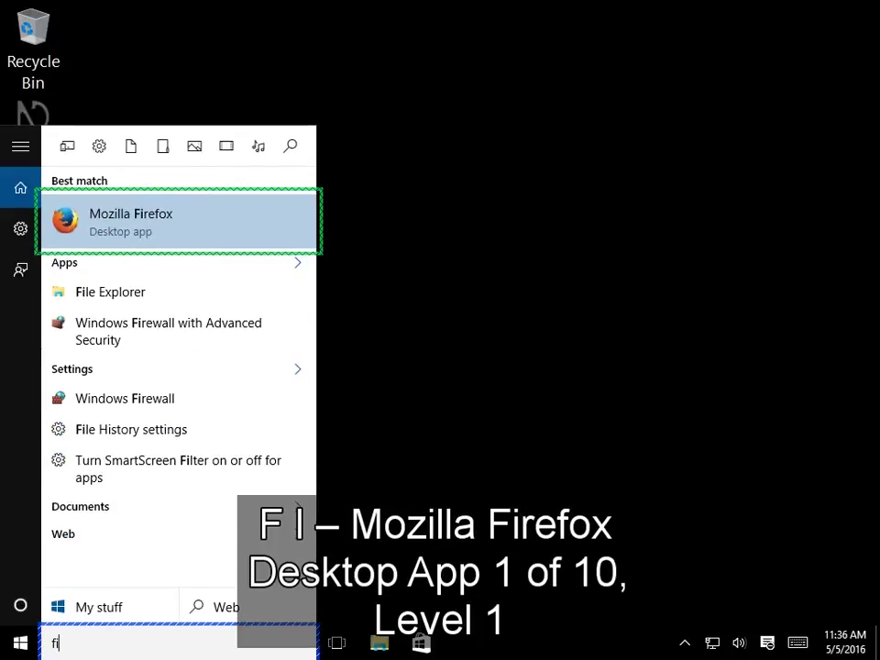
key(Return)
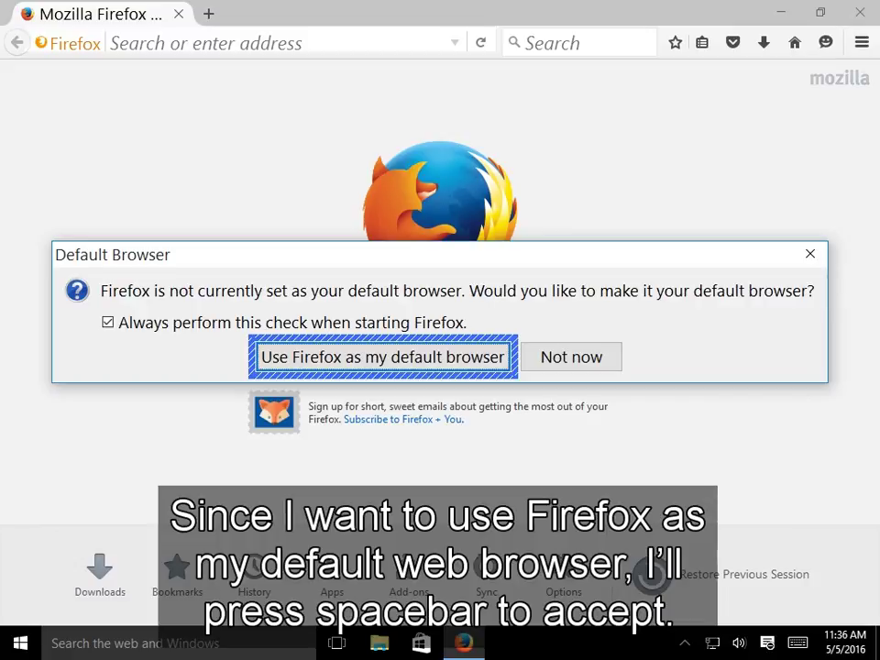
key(Return)
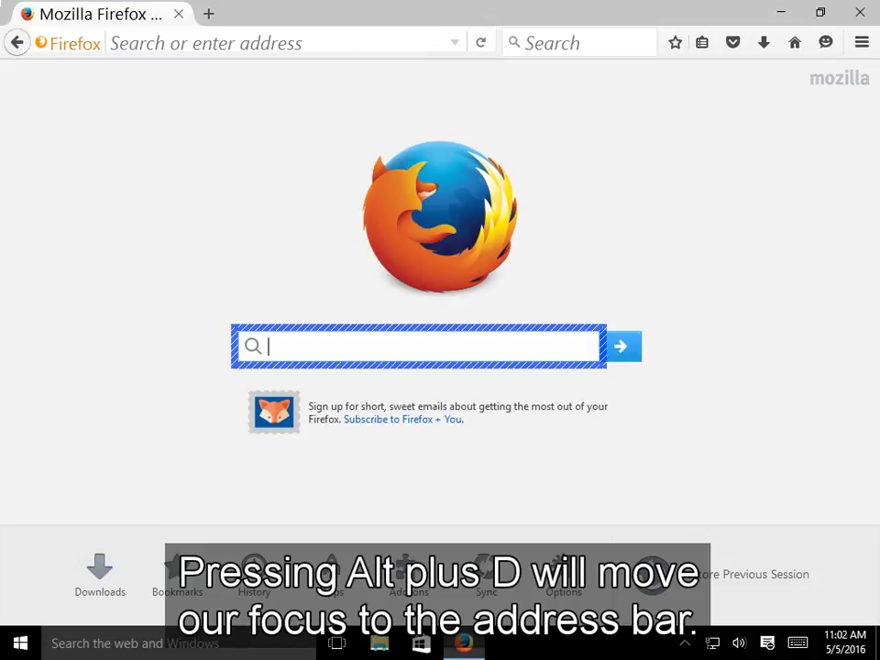
- Load the American Foundation for the Blind website at afb.org
key(alt+d)
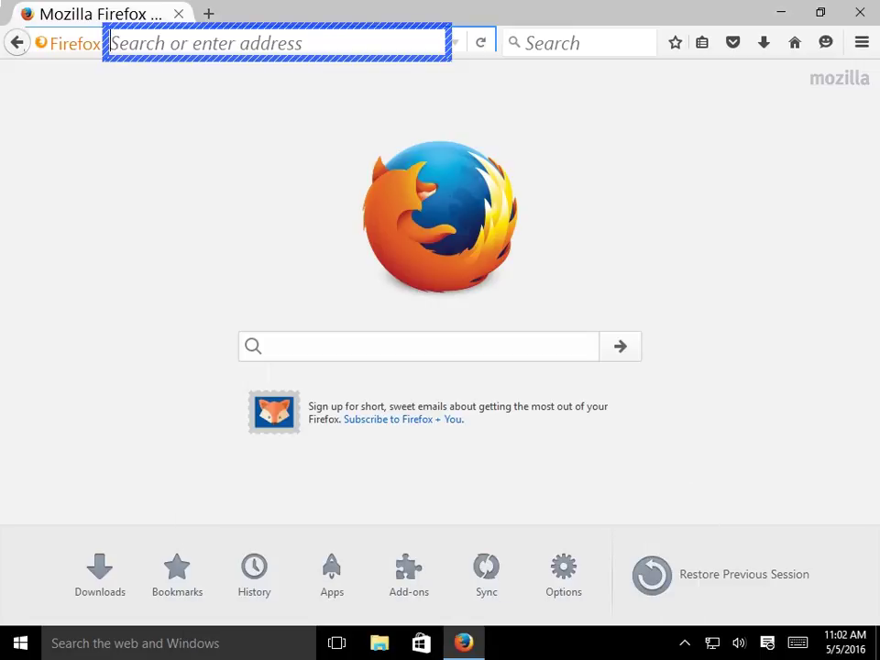
text(afb.or)
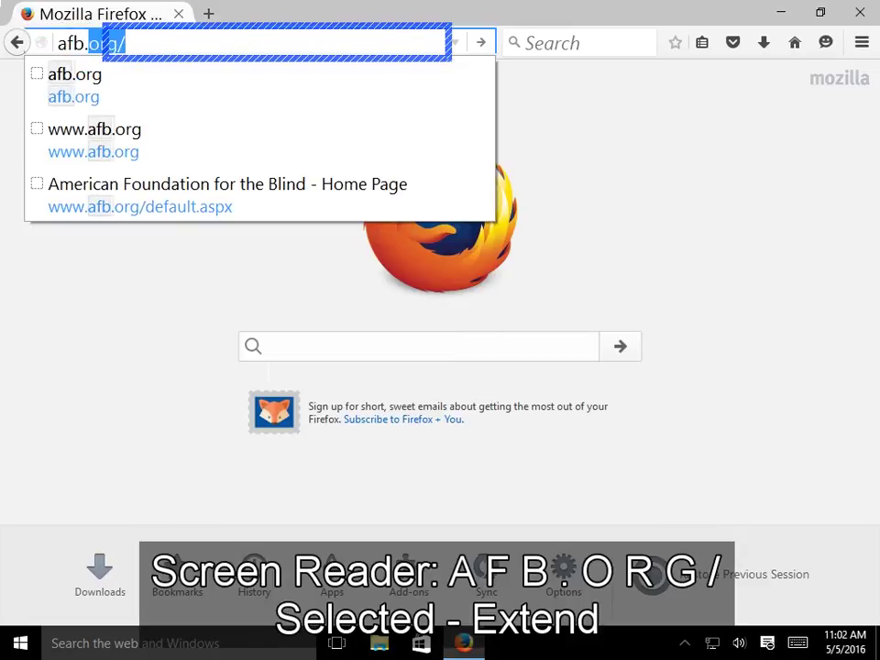
text(g)
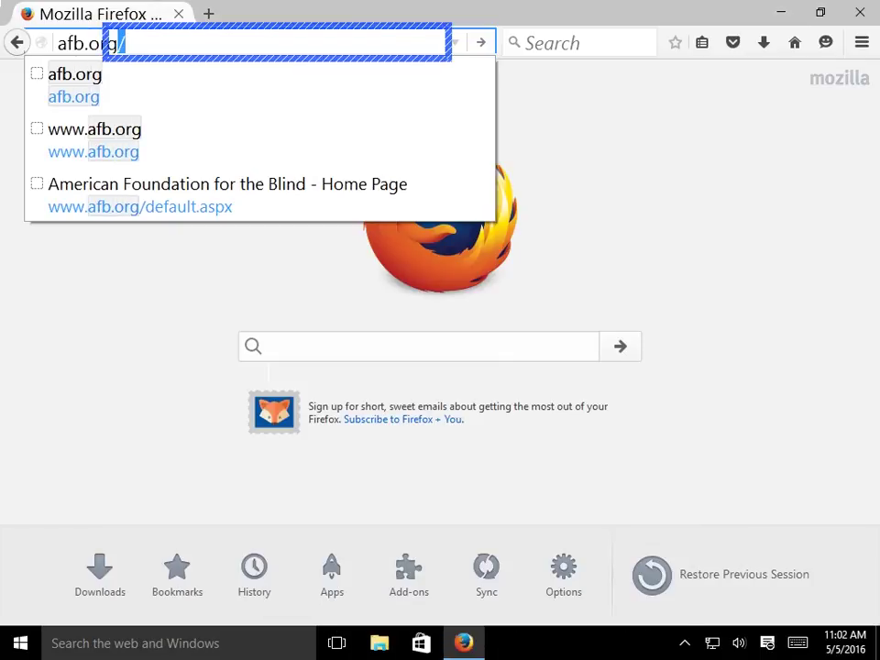
key(Return)
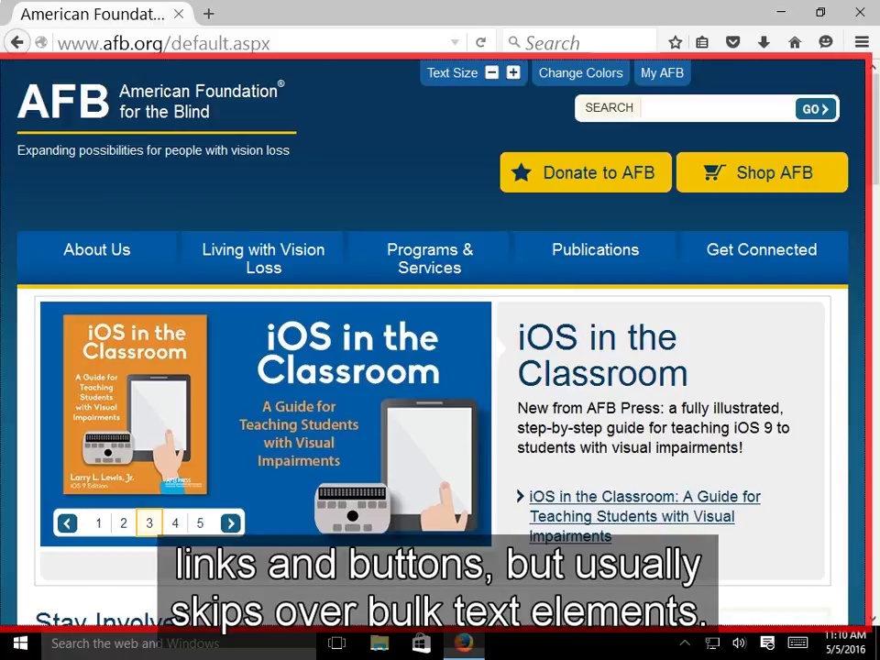
- Move the focus forward through the page's first links to the text size reduction control, and back to the first link
key(Tab)
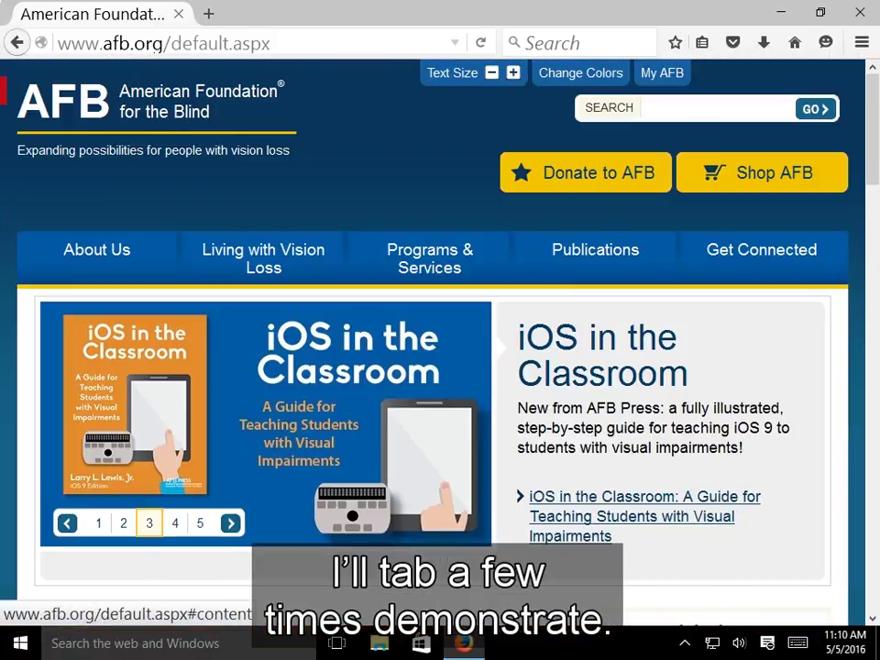
key(Tab)
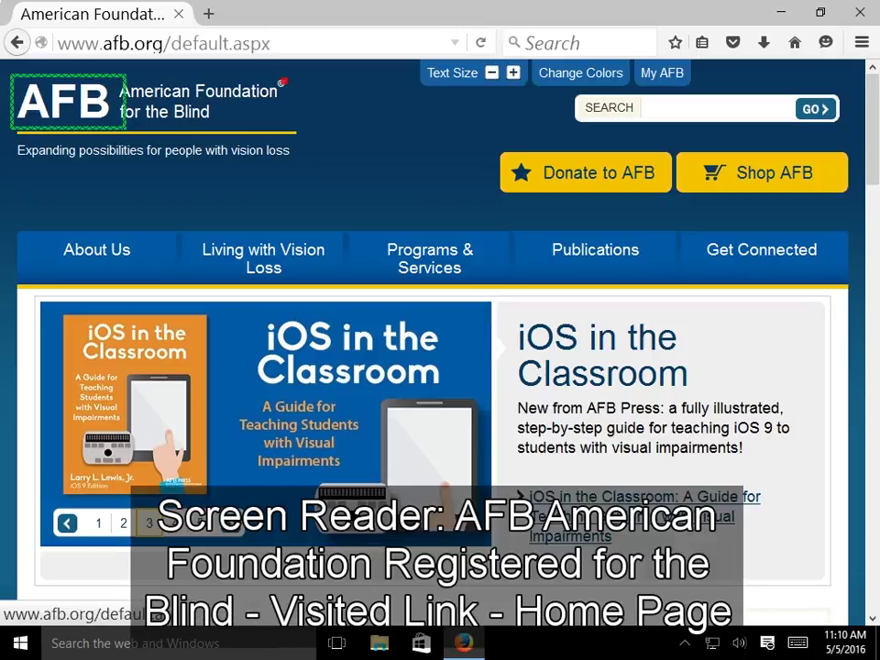
key(Tab)
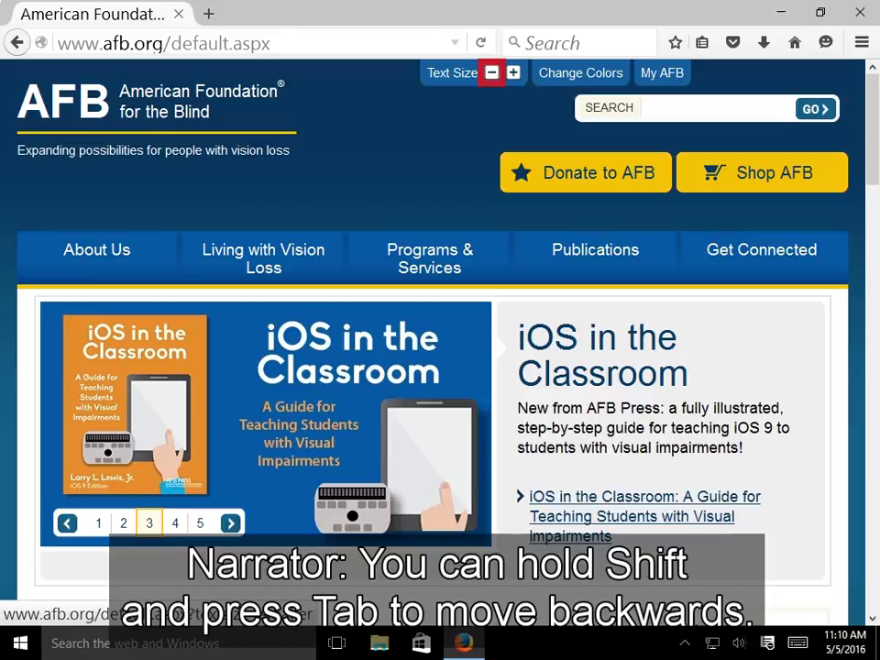
key(shift+Tab)
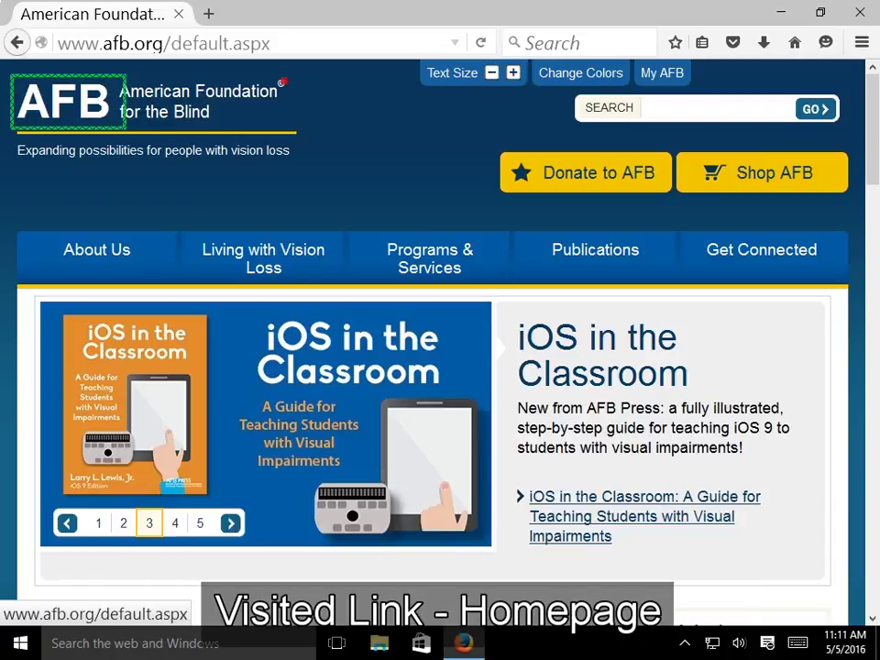
key(shift+Tab)
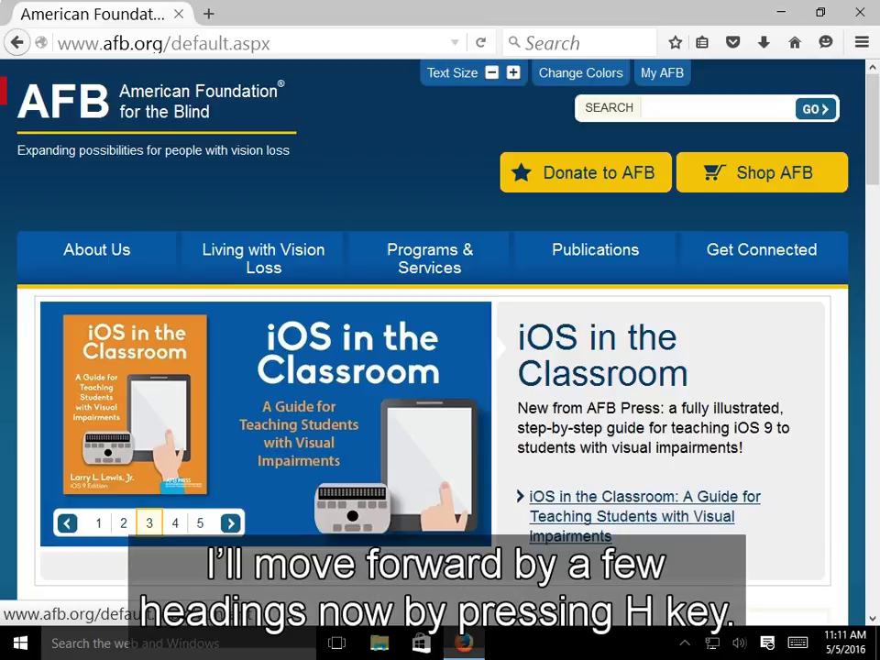
- Step forward by heading from About Us to Programs & Services, and back by heading to About Us
key(h)
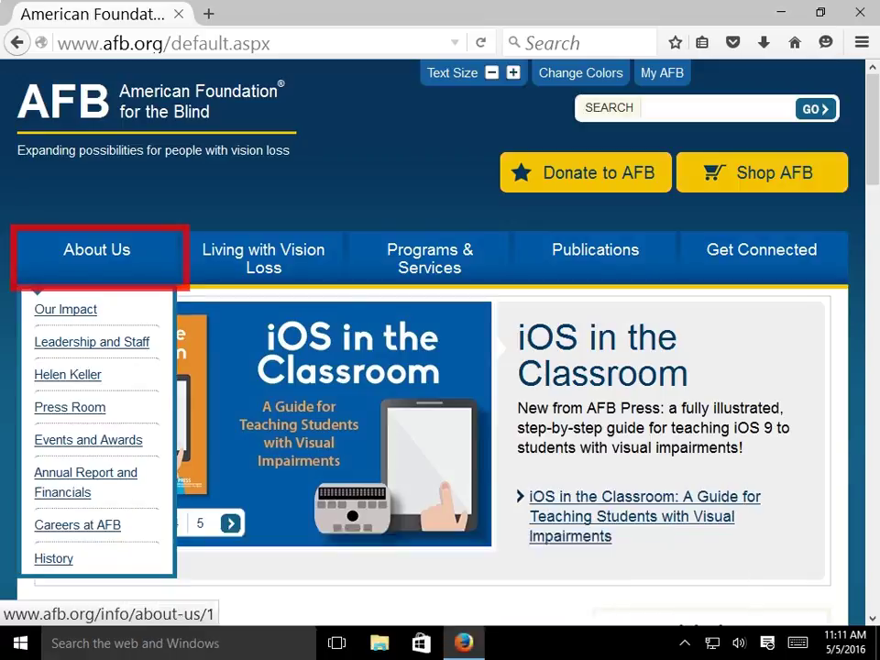
key(h)
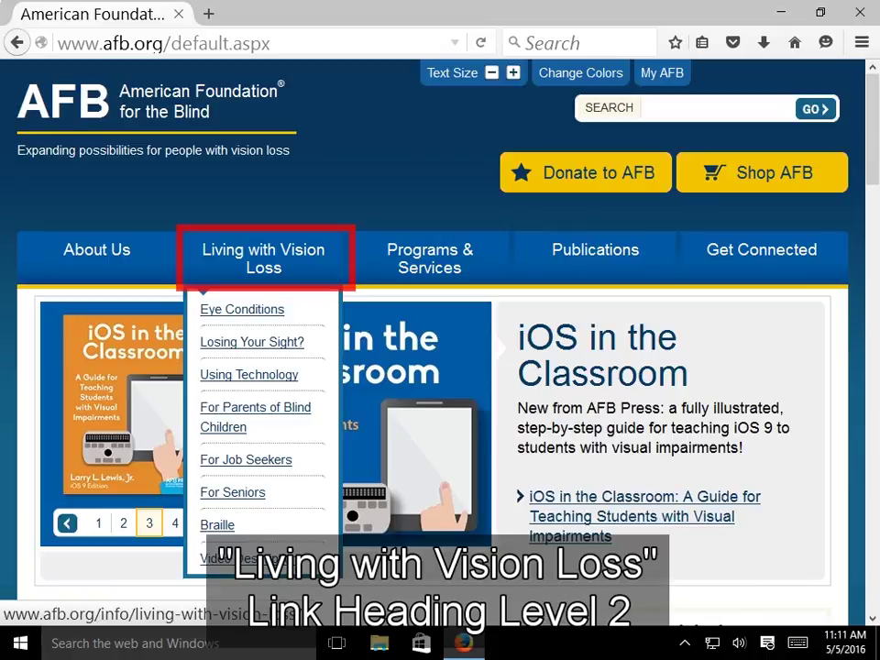
key(h)
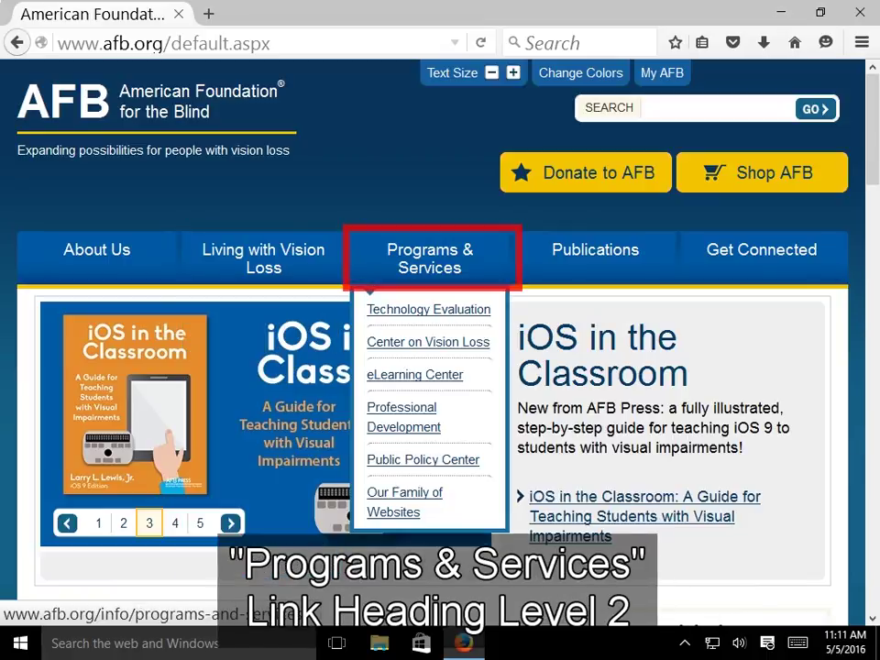
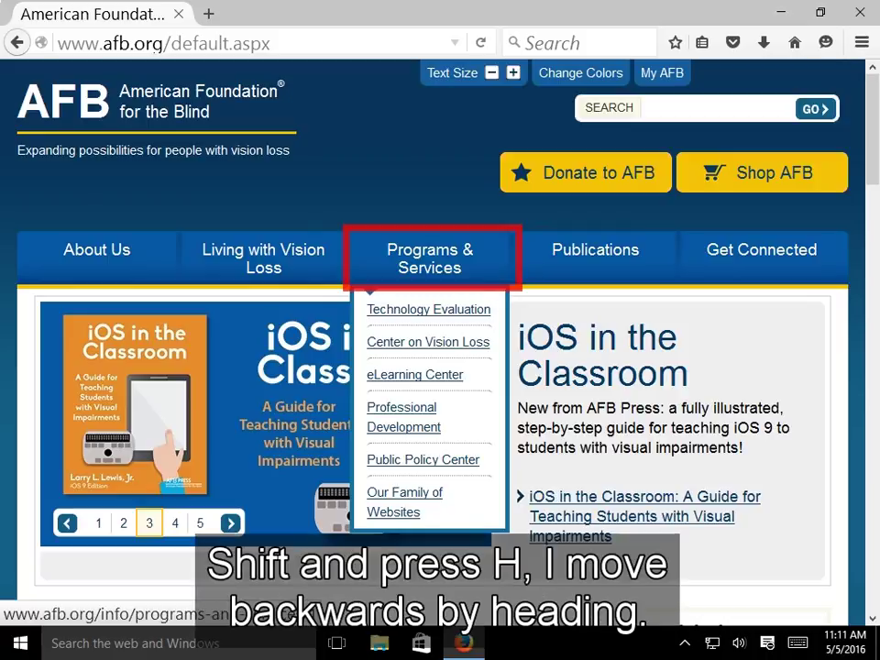
key(shift+h)
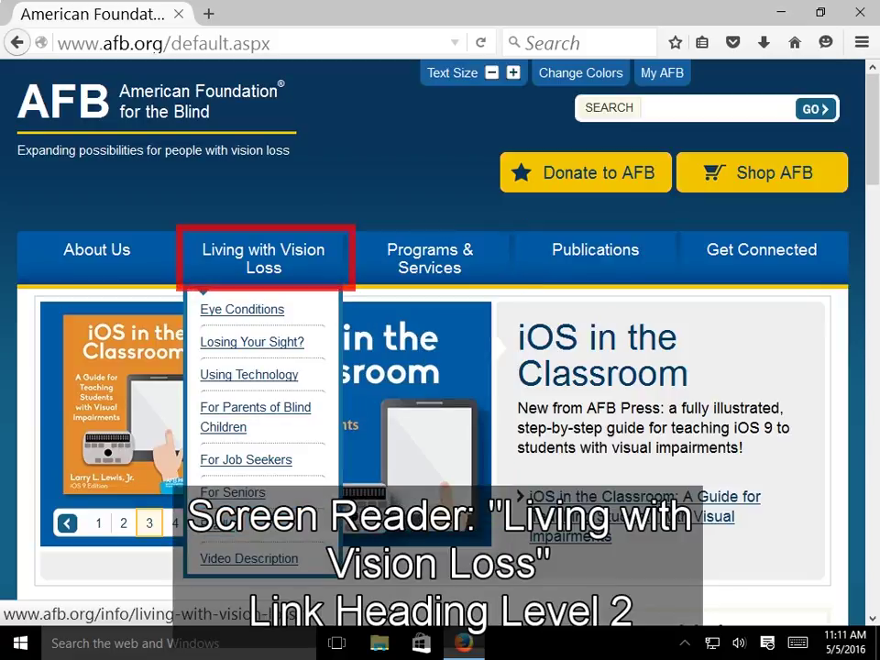
key(shift+h)
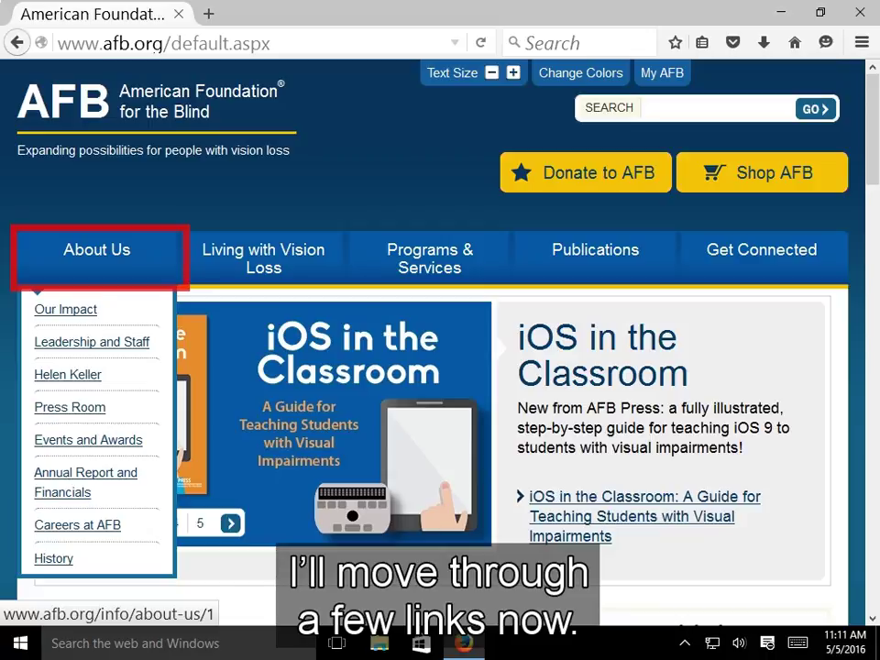
- Move the focus through the About Us links Our Impact, Leadership and Staff, and Helen Keller
key(Tab)
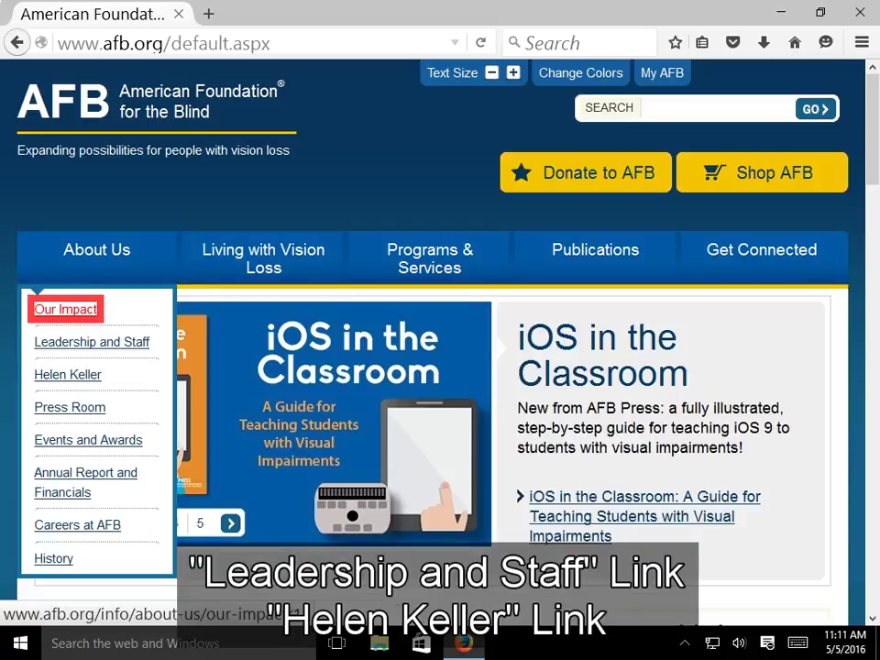
key(Tab)
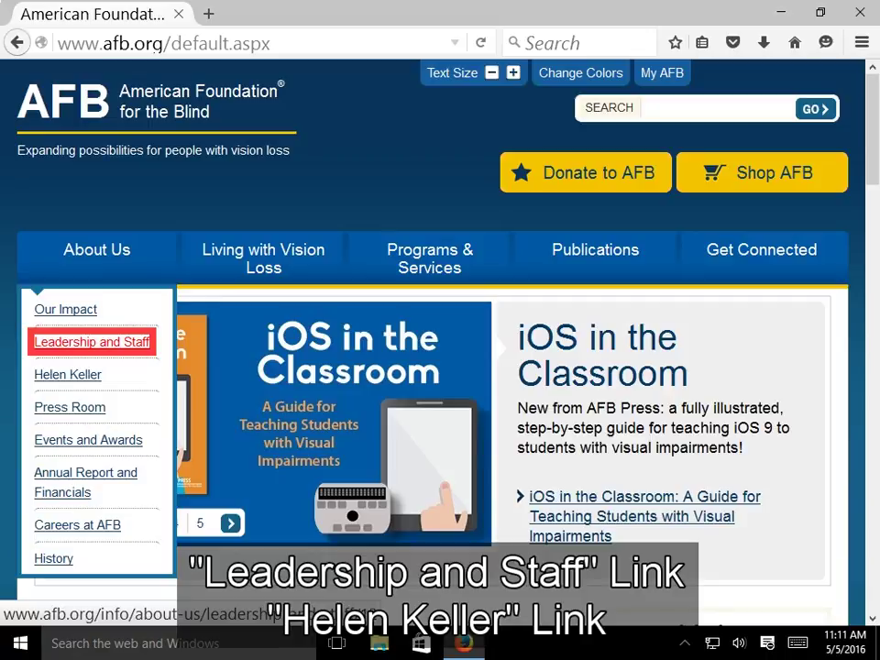
key(Tab)
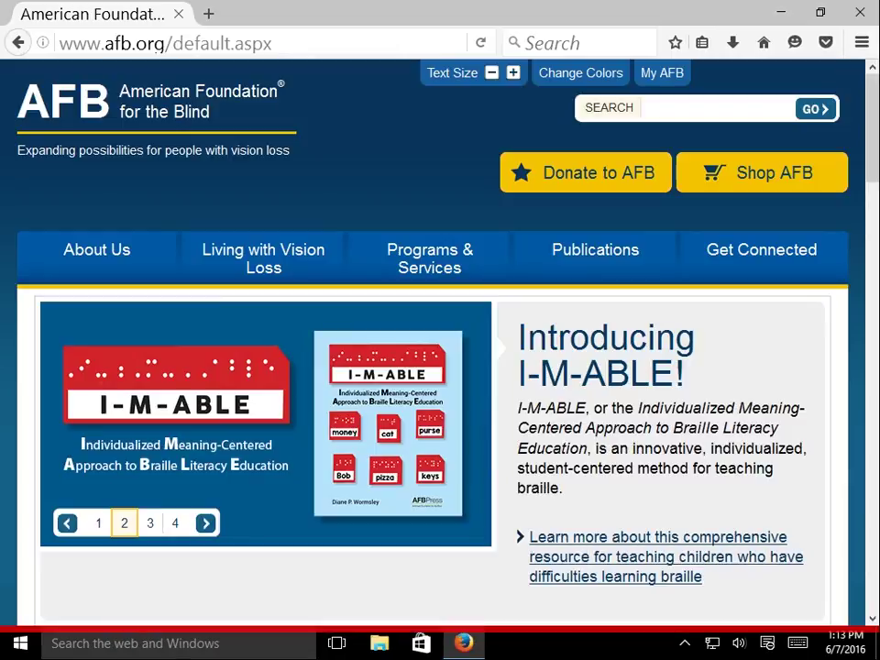
- Open the Commands Quick Reference from NVDA's help documents
key(insert+n)
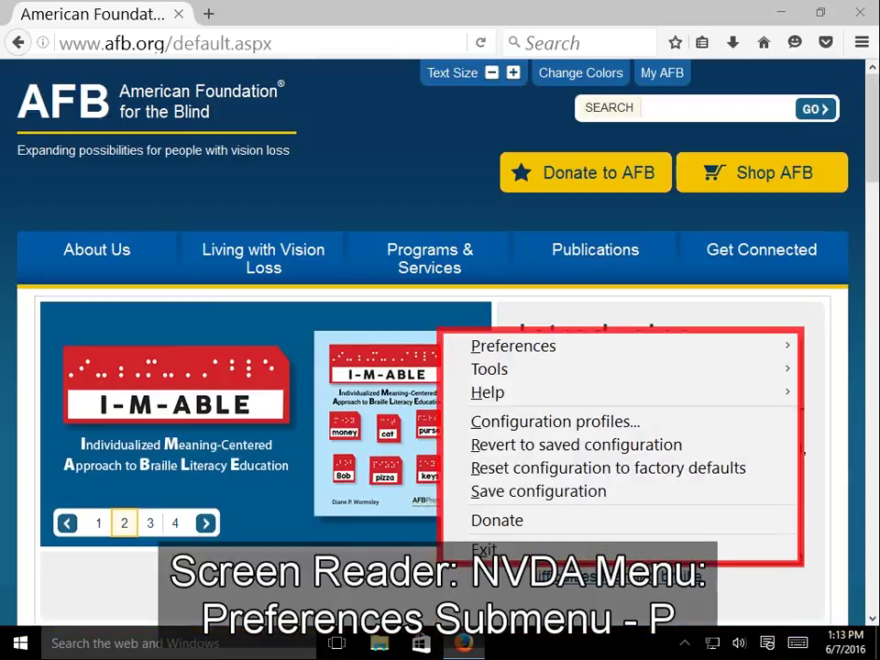
key(Down)
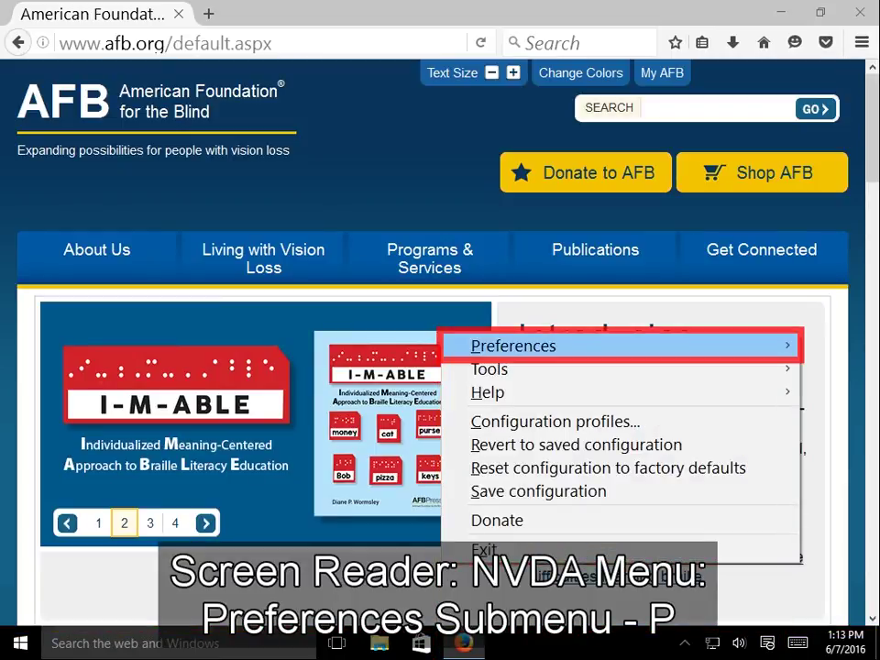
key(Down)
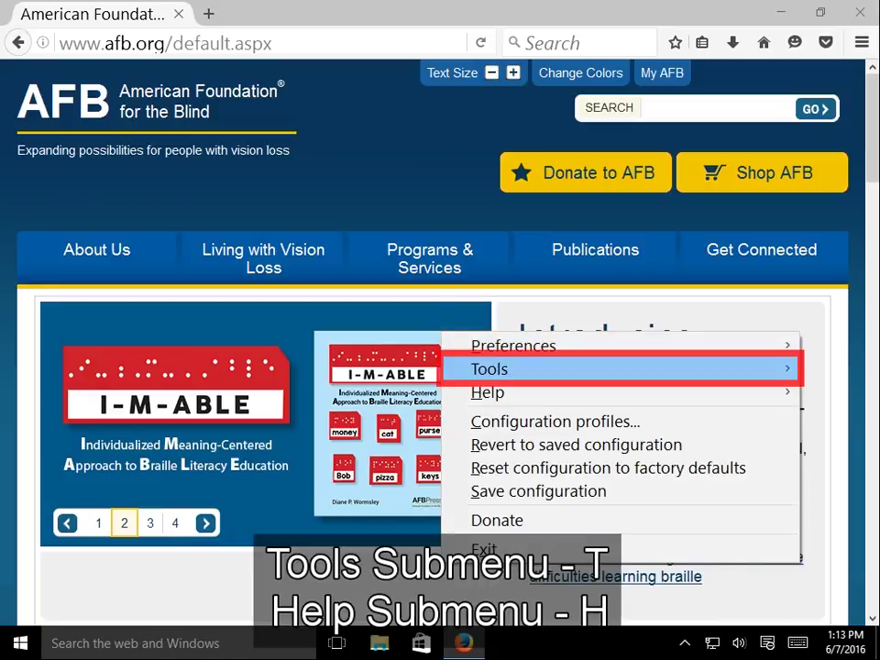
key(Down)
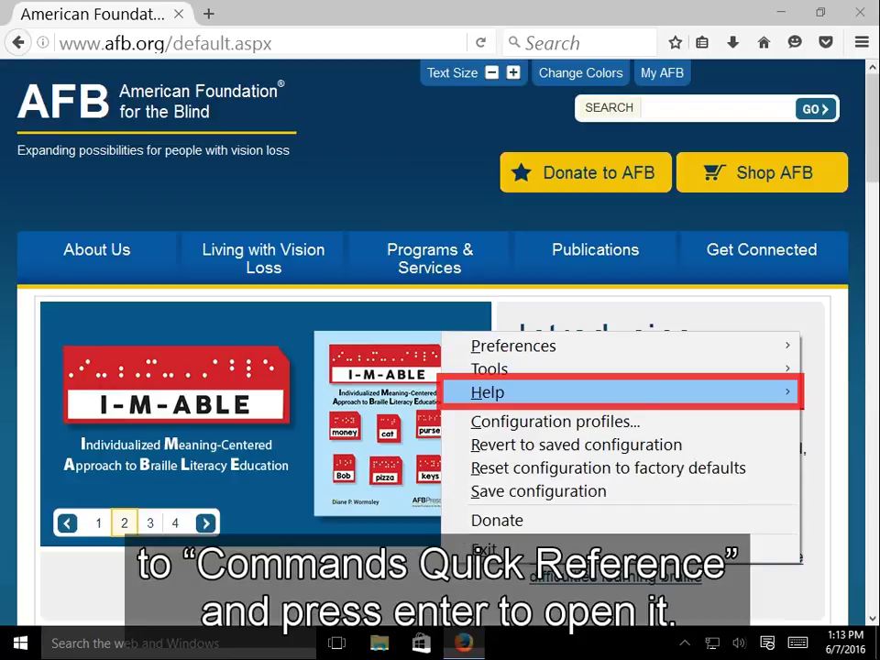
key(Right)
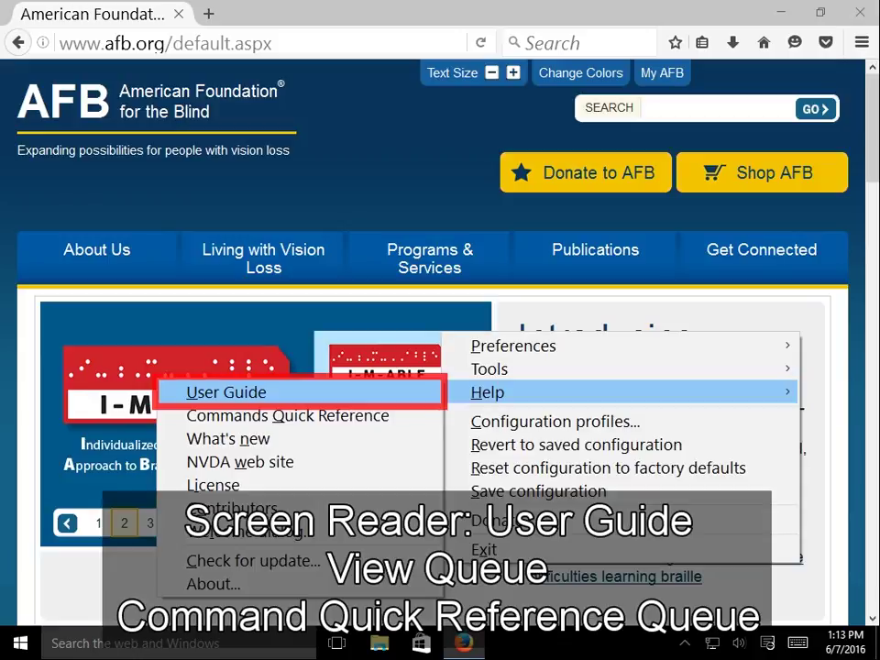
key(Down)
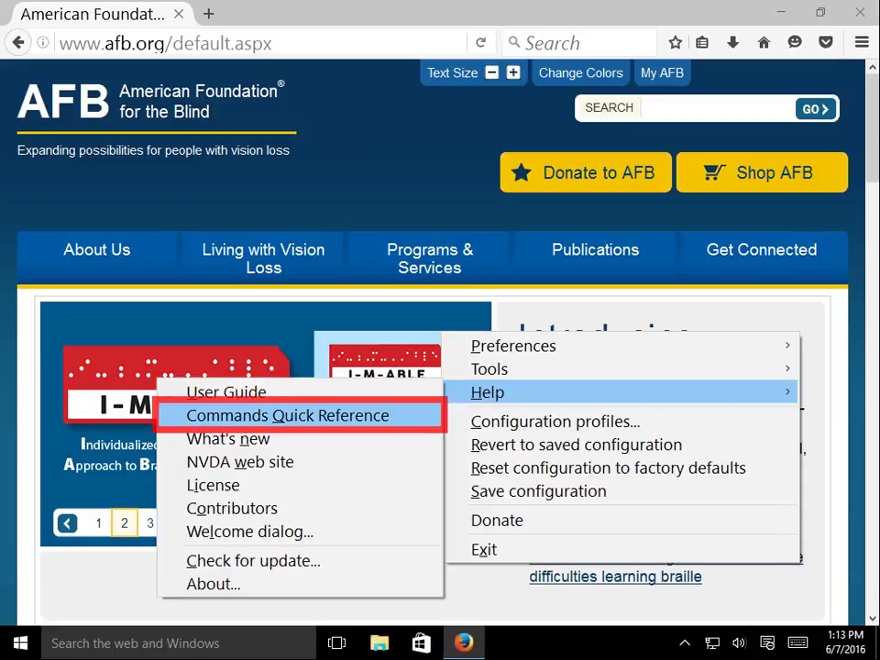
key(Return)
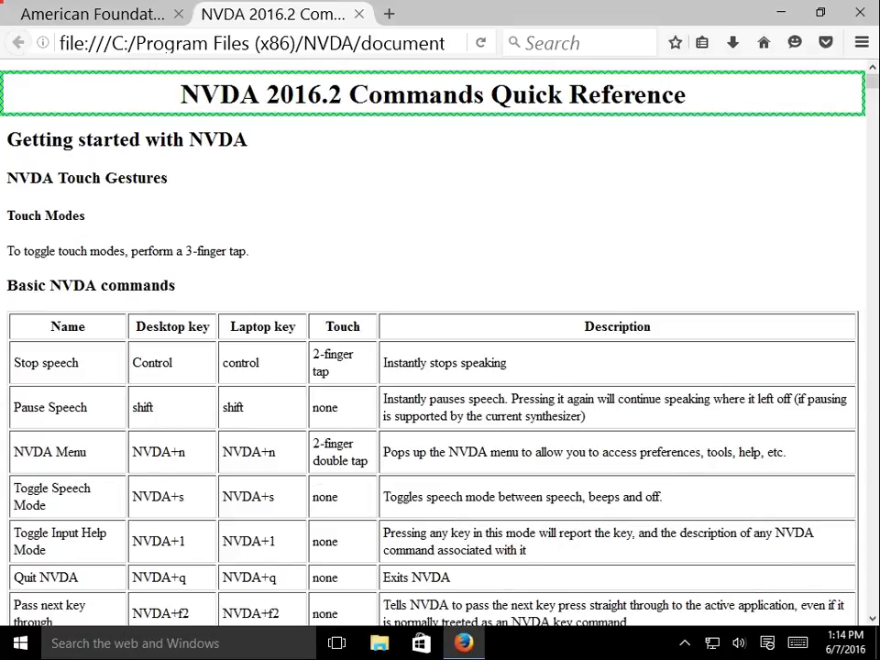
- Step through the quick reference's headings one by one, from Getting started with NVDA to Touch Modes
key(h)
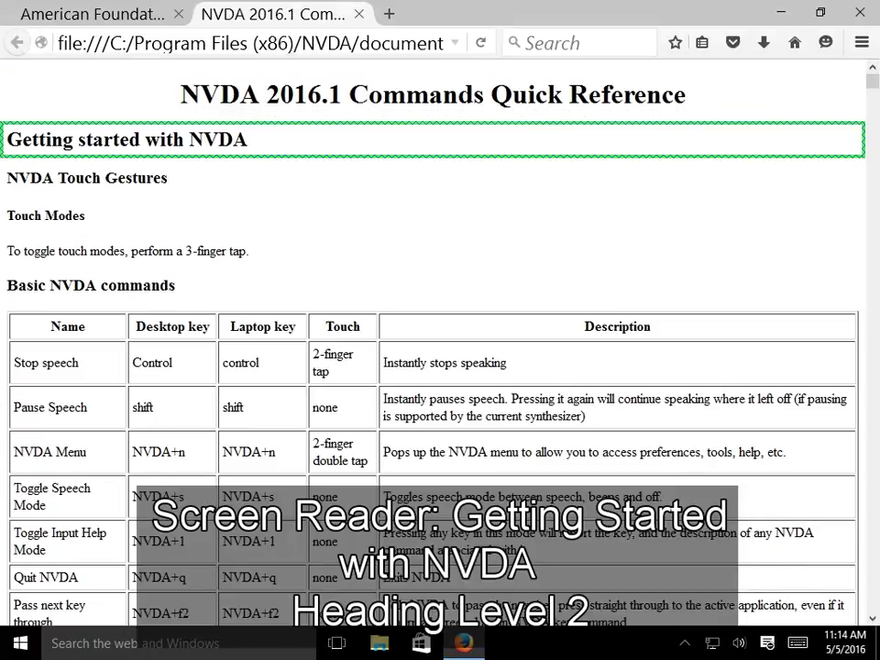
key(h)
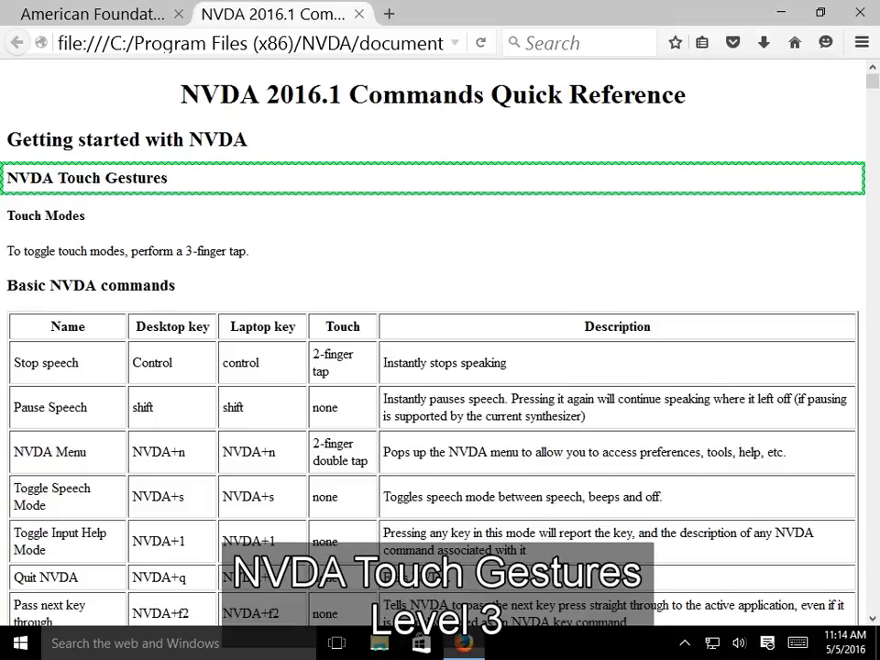
key(h)
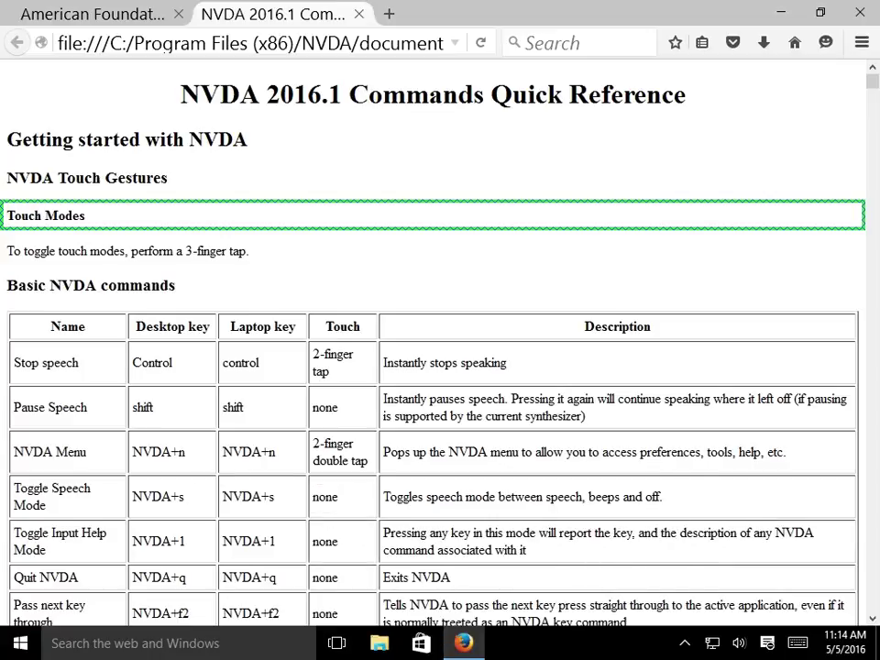
- Jump through only the level 2 headings, from Navigating with NVDA to Reading Mathematical Content
key(2)
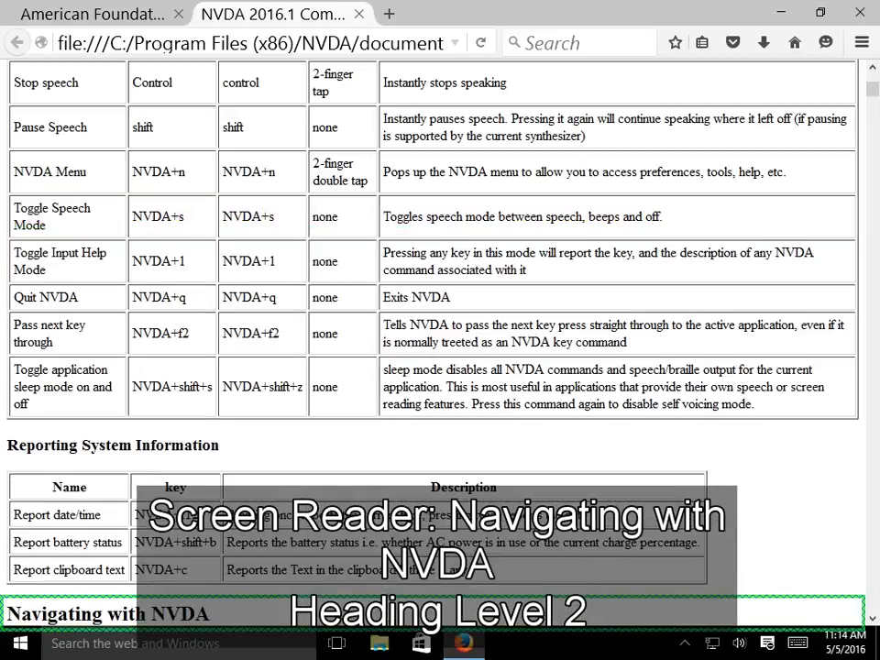
key(2)
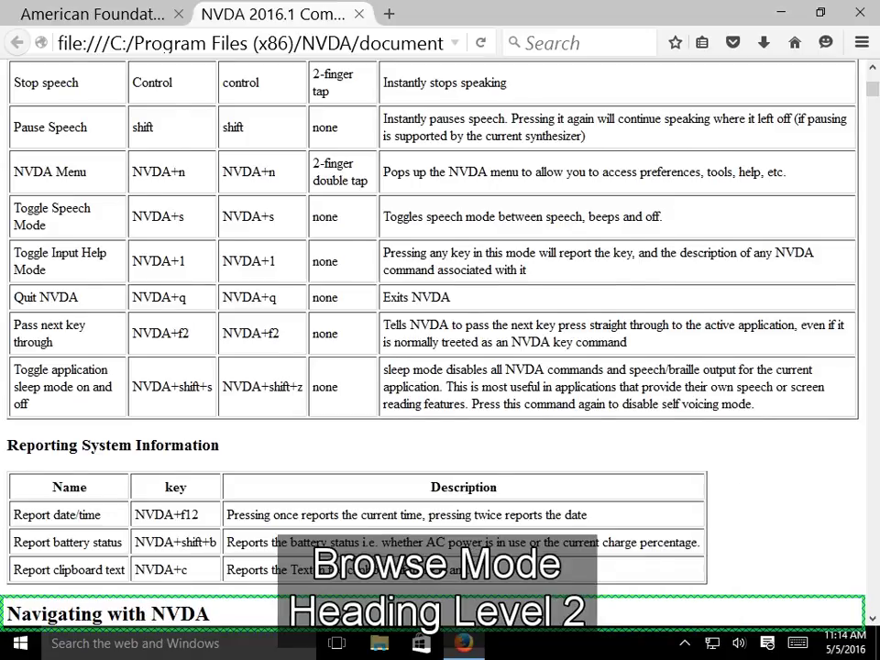
key(2)
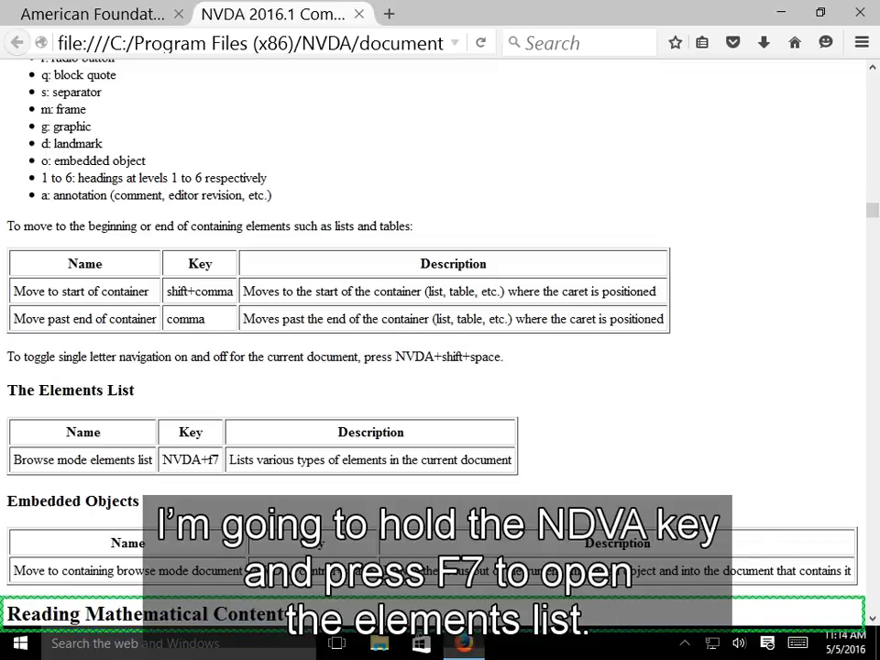
- Open NVDA's list of page elements and set it to show the headings
key(Insert+F7)
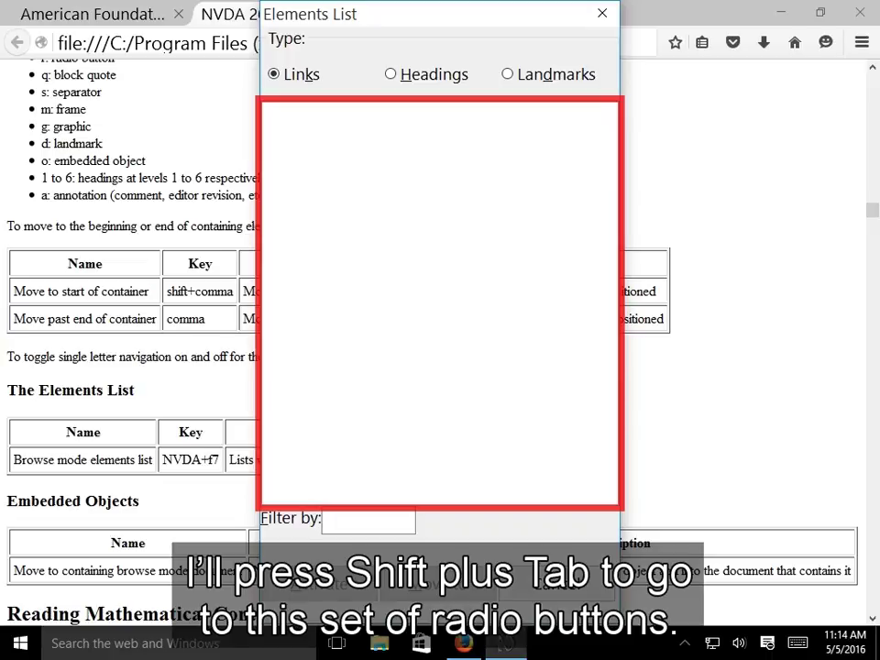
key(shift+Tab)
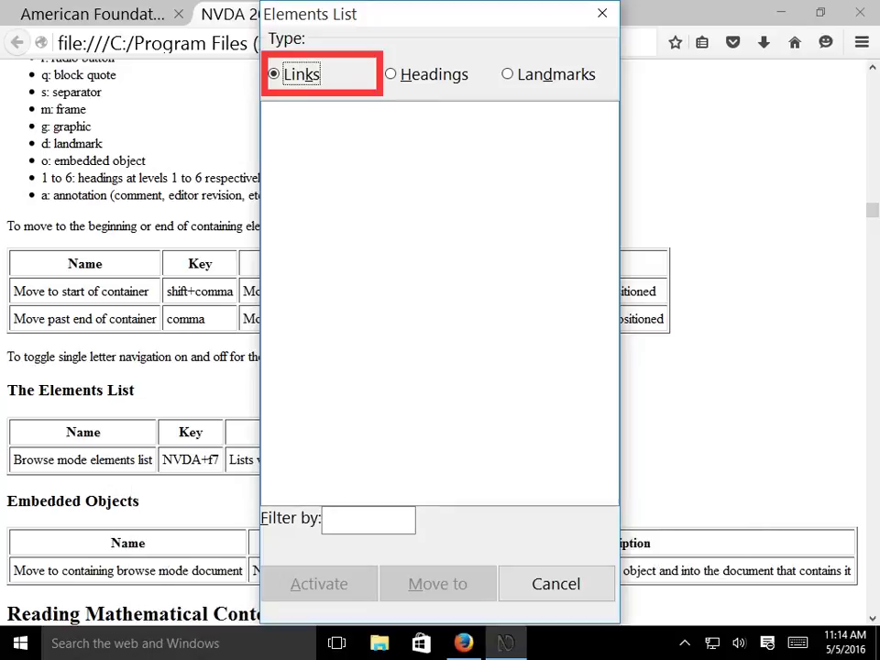
key(alt+h)
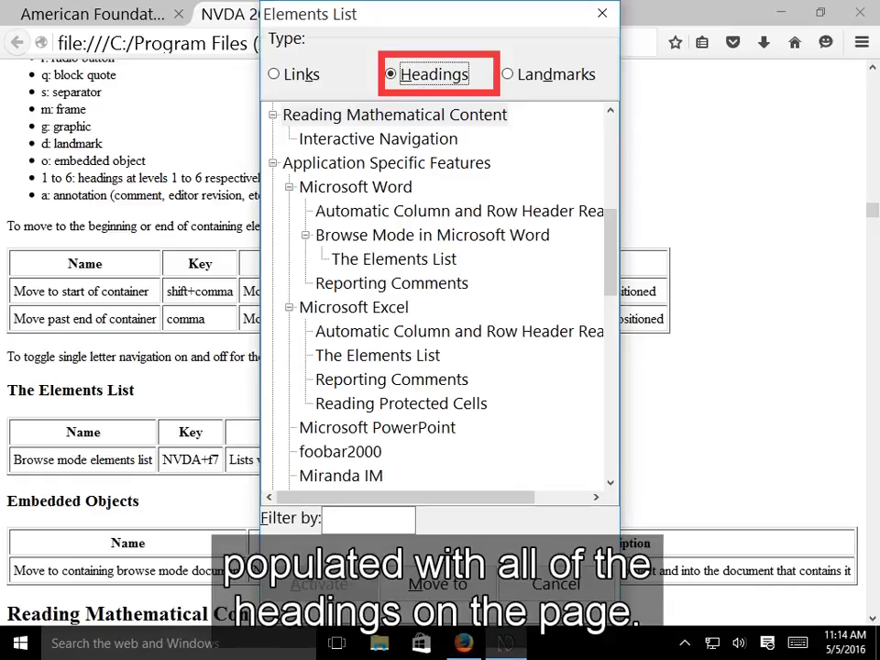
- Choose the Application Specific Features heading in the elements list and move to it on the page
key(Tab)
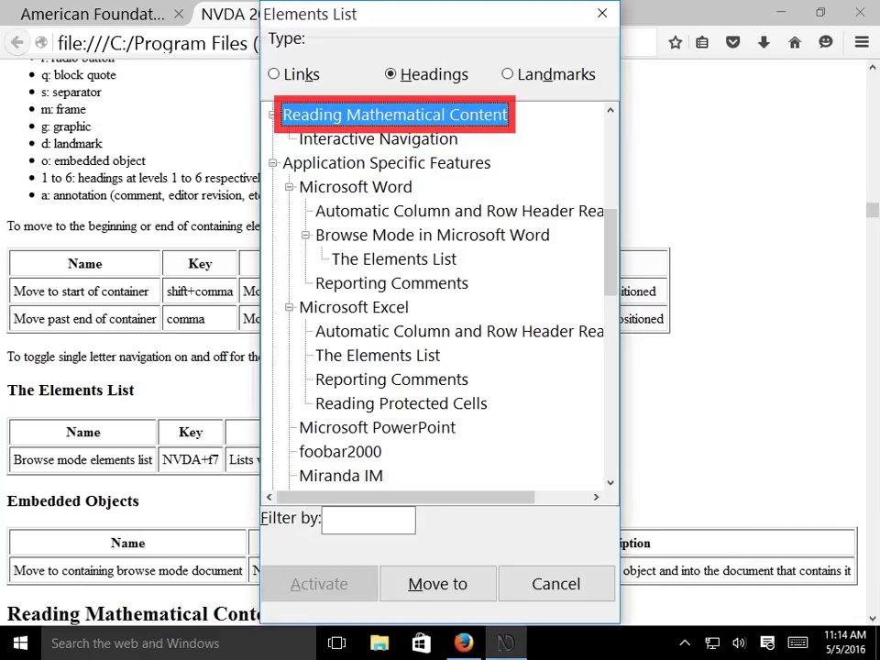
click(377, 139)
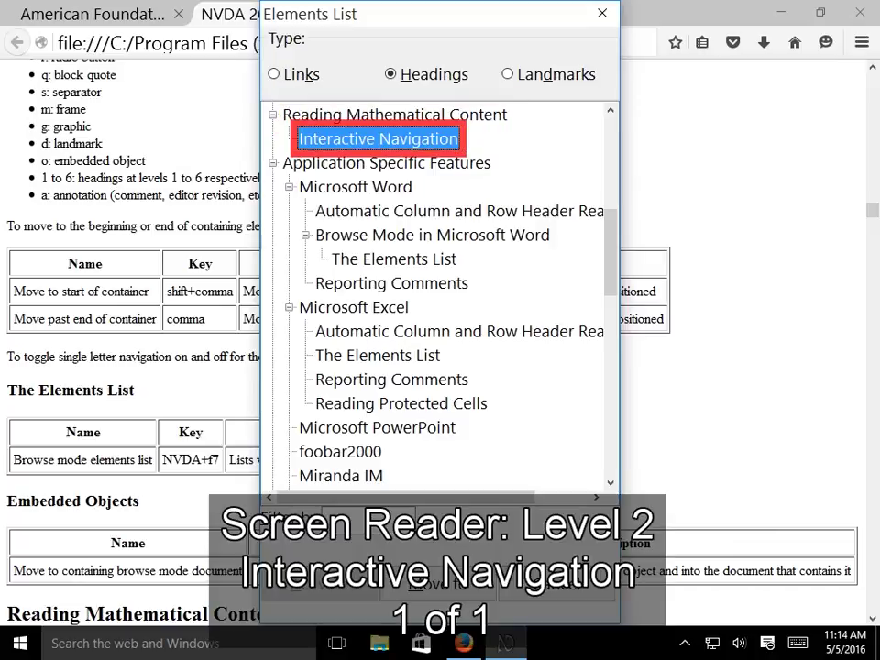
click(386, 163)
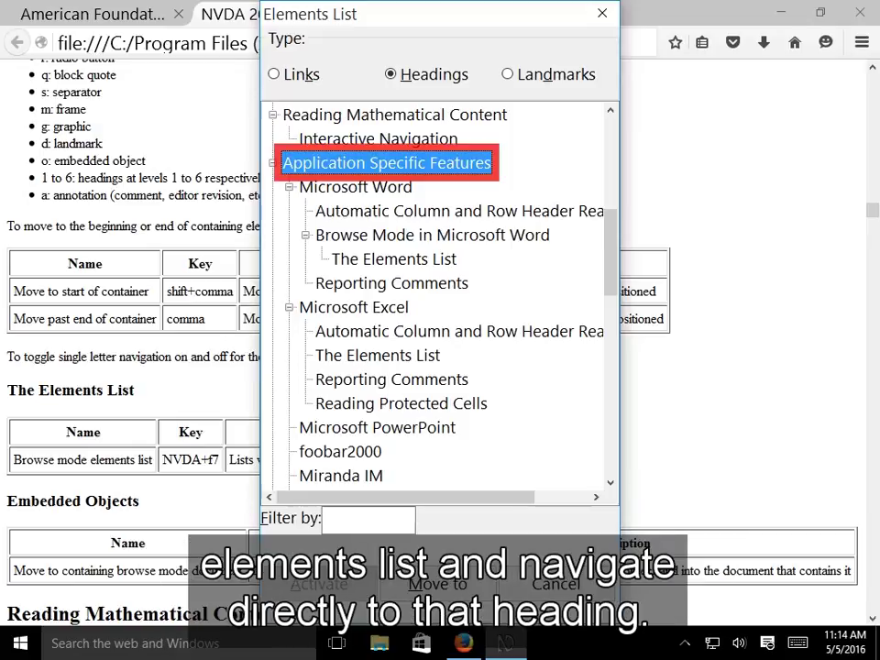
key(Return)
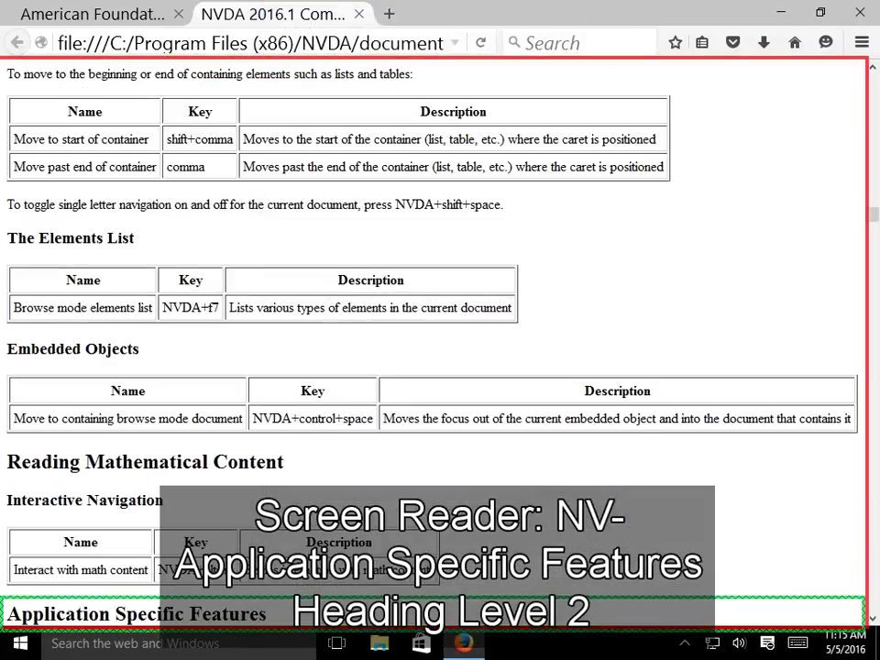